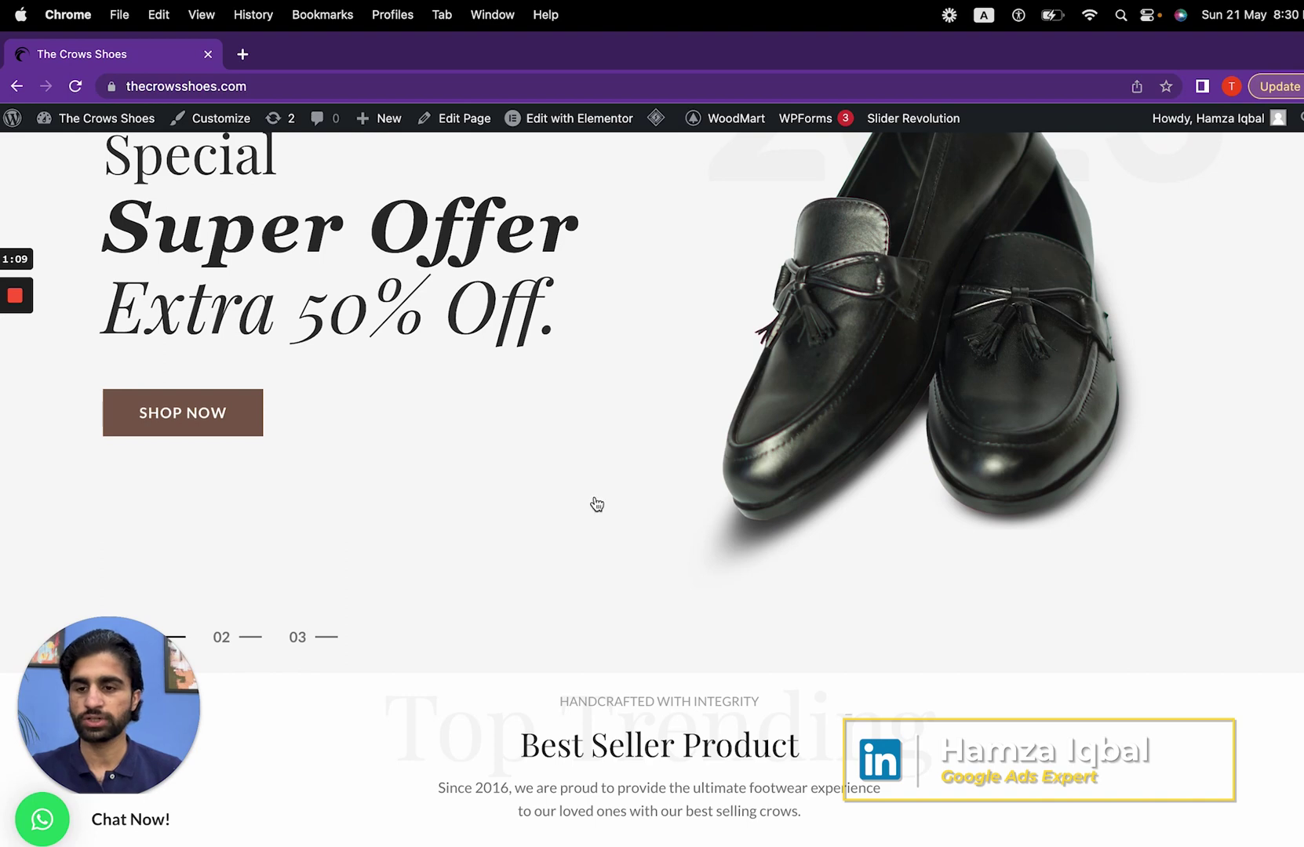
Scroll up and down through The Crows Shoes store homepage to look it over
{"action": "scroll", "coordinate": [596, 504], "scroll_direction": "up", "scroll_amount": 4}
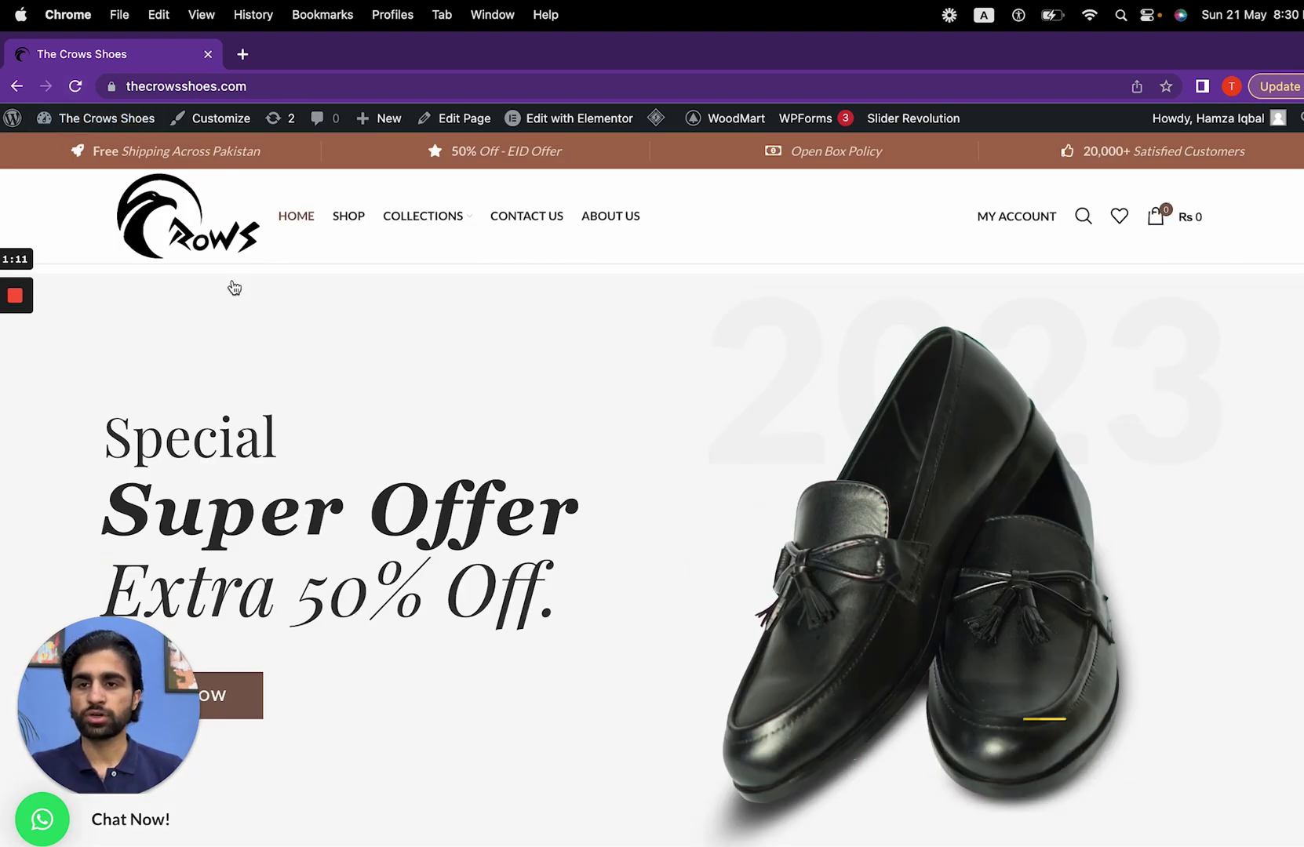
{"action": "scroll", "coordinate": [361, 447], "scroll_direction": "down", "scroll_amount": 10}
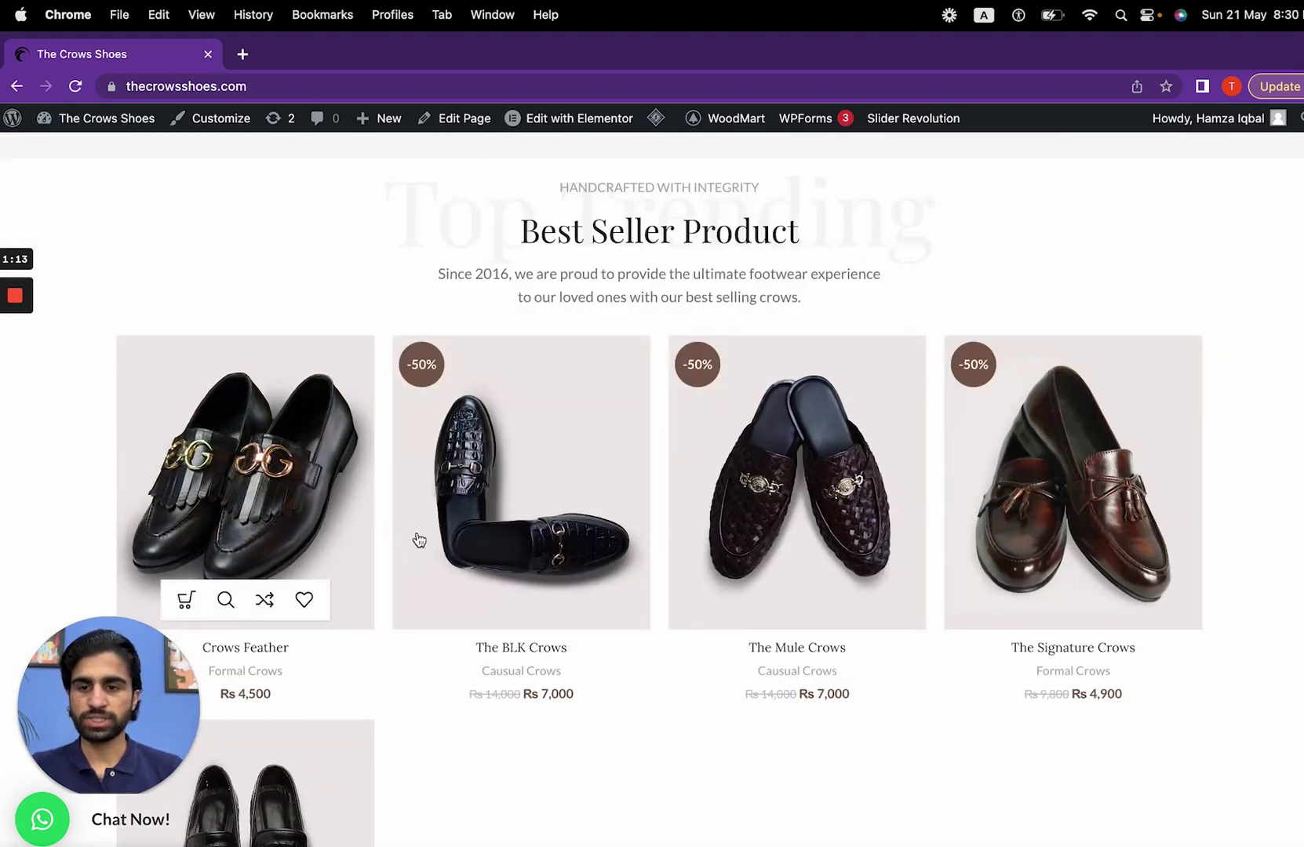
{"action": "scroll", "coordinate": [1170, 666], "scroll_direction": "down", "scroll_amount": 15}
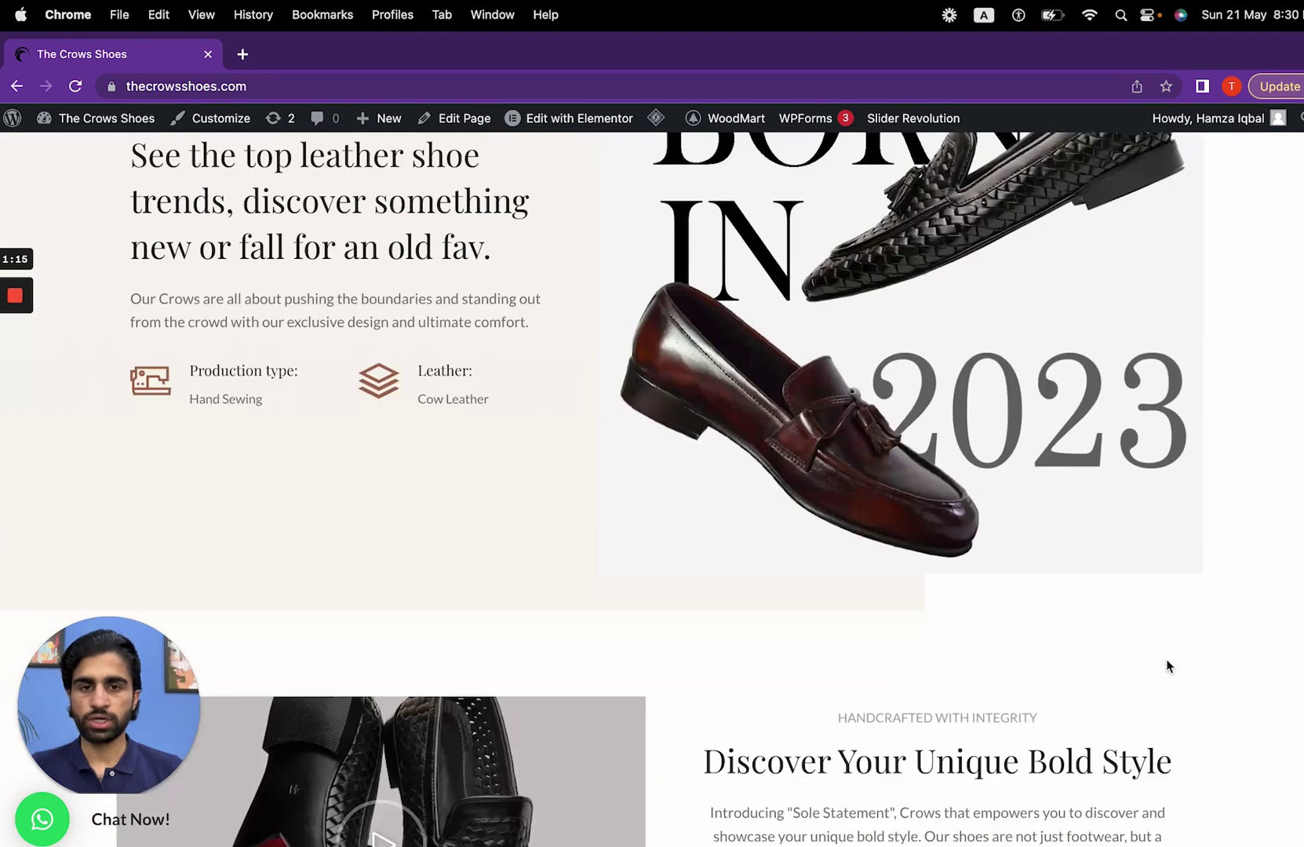
{"action": "scroll", "coordinate": [1168, 664], "scroll_direction": "up", "scroll_amount": 14}
{"action": "scroll", "coordinate": [1140, 662], "scroll_direction": "up", "scroll_amount": 15}
Load merchants.google.com in a new tab to reach the Merchant Center landing page
{"action": "left_click", "coordinate": [242, 54]}
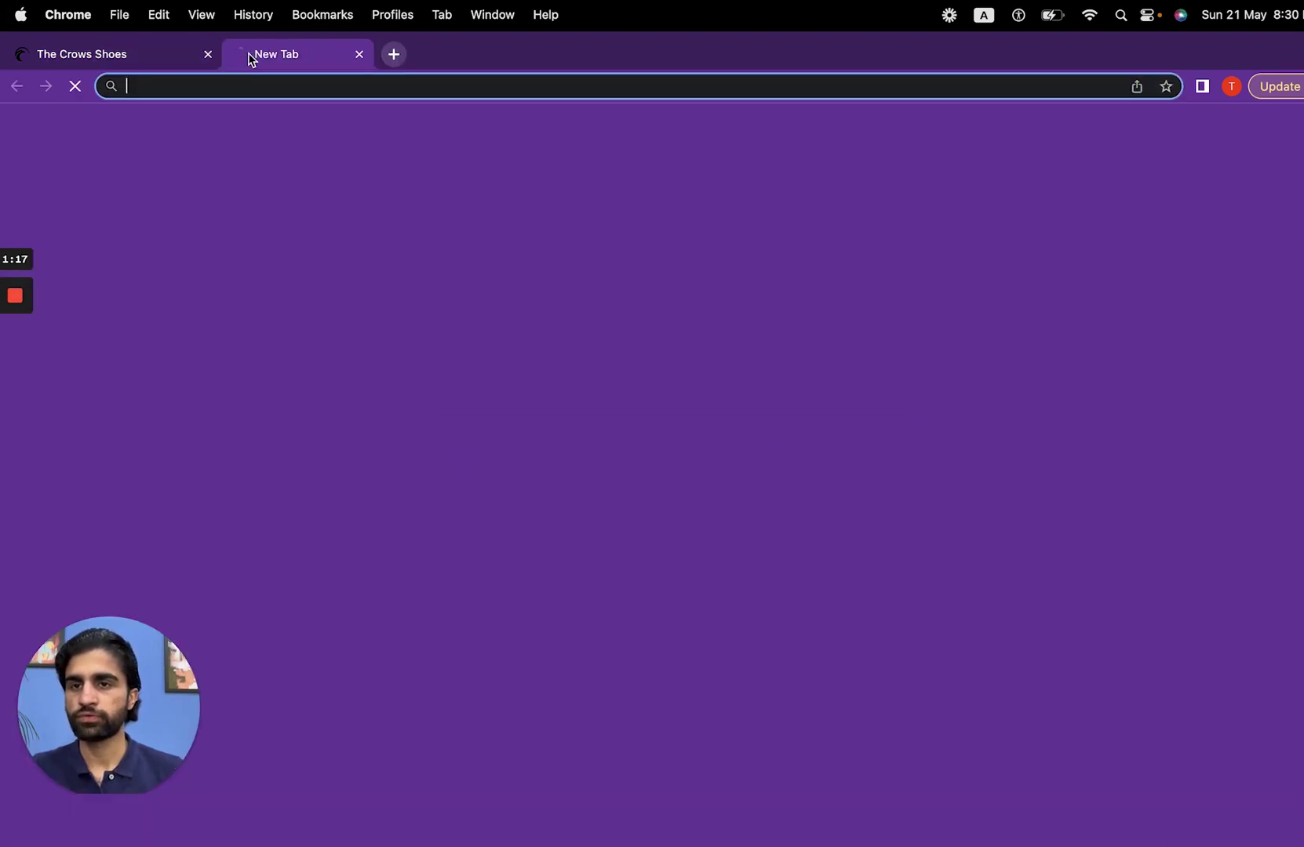
{"action": "left_click", "coordinate": [228, 88]}
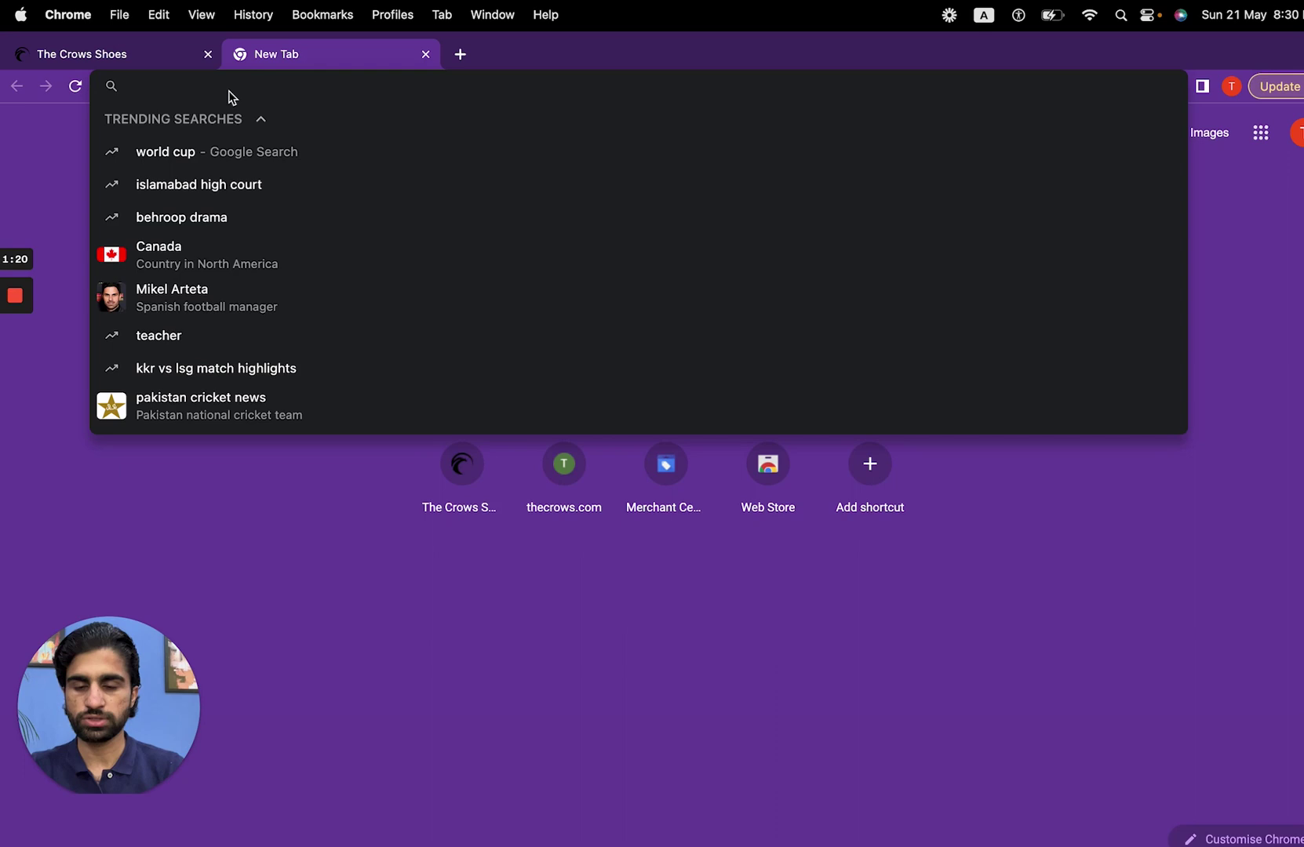
{"action": "type", "text": "merchants.google.com"}
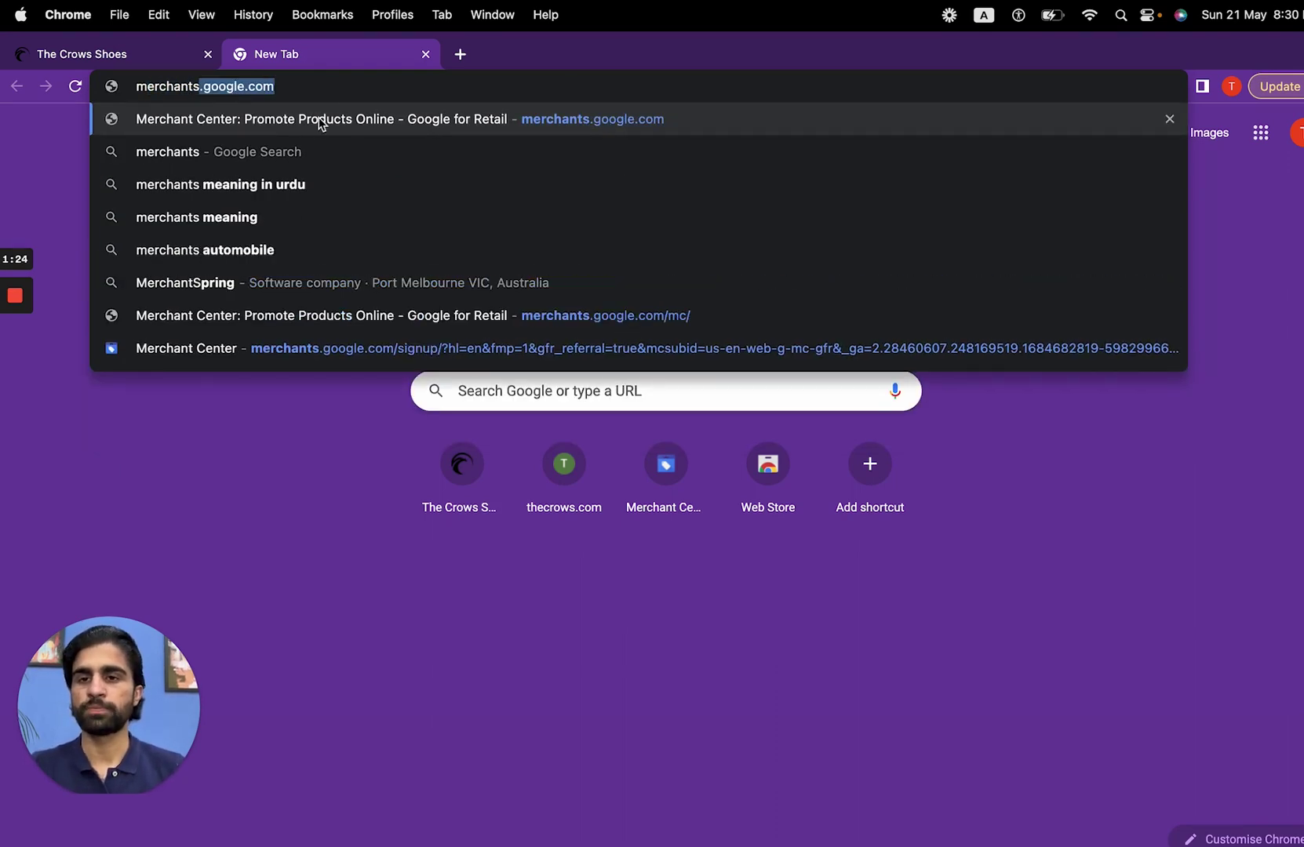
{"action": "left_click", "coordinate": [349, 86]}
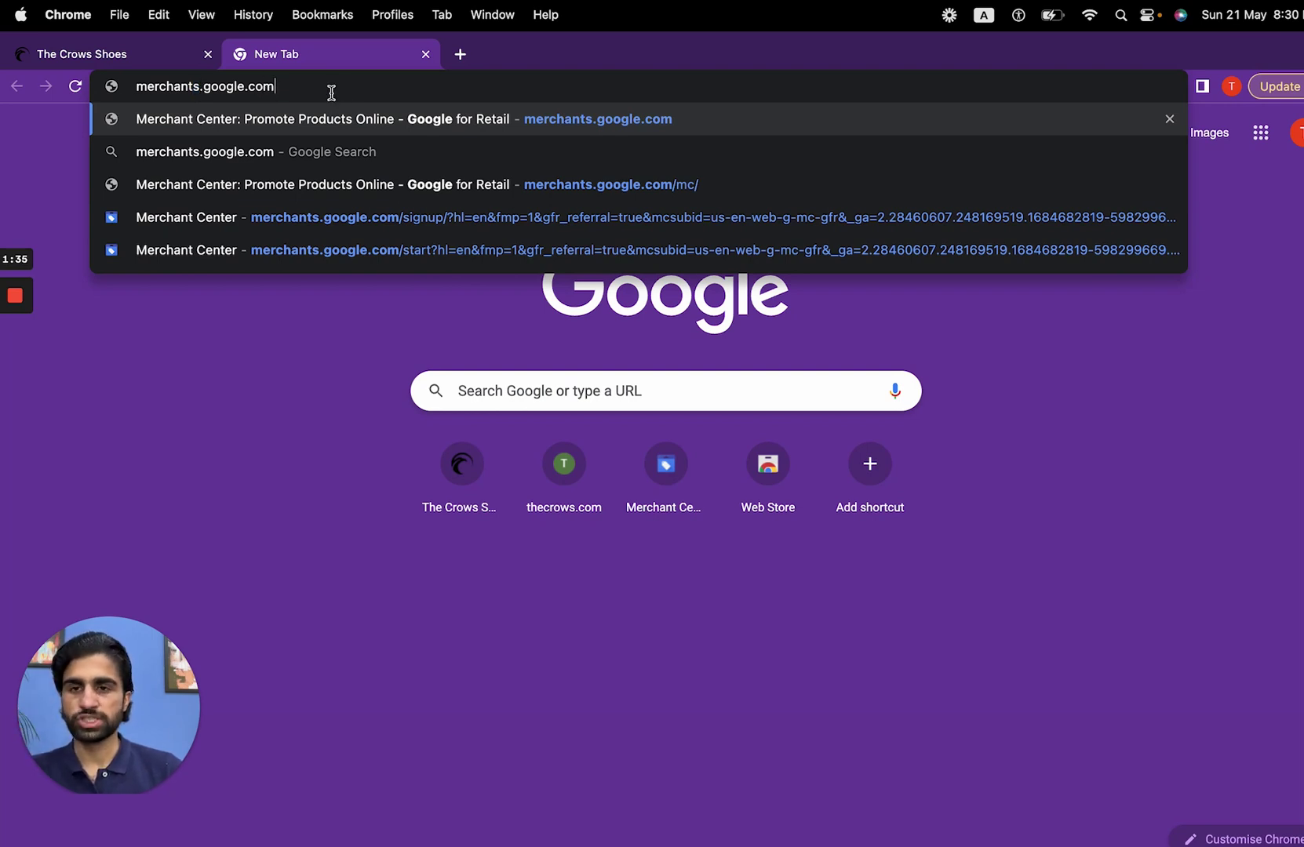
{"action": "key", "text": "Return"}
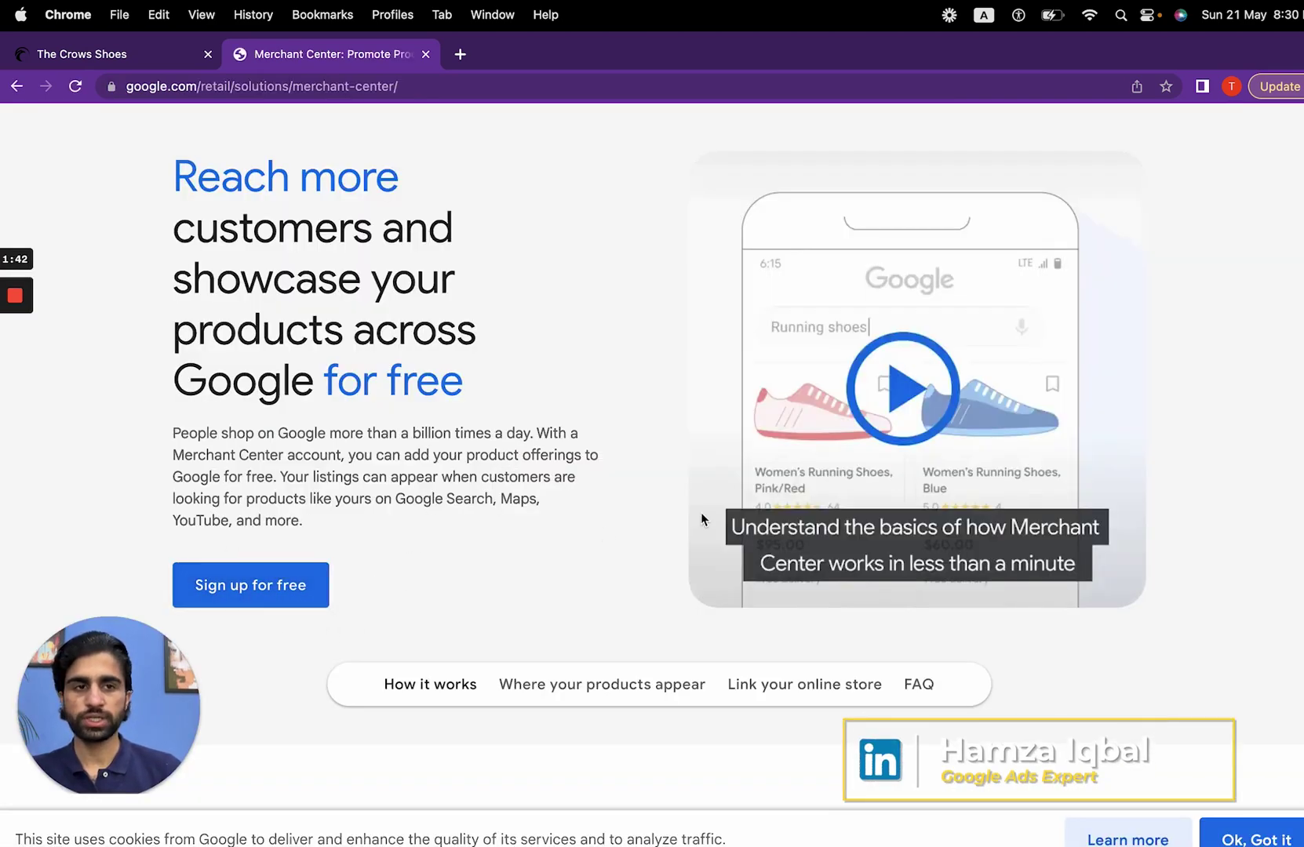
Start the free Merchant Center sign-up from the landing page
{"action": "scroll", "coordinate": [698, 518], "scroll_direction": "up", "scroll_amount": 3}
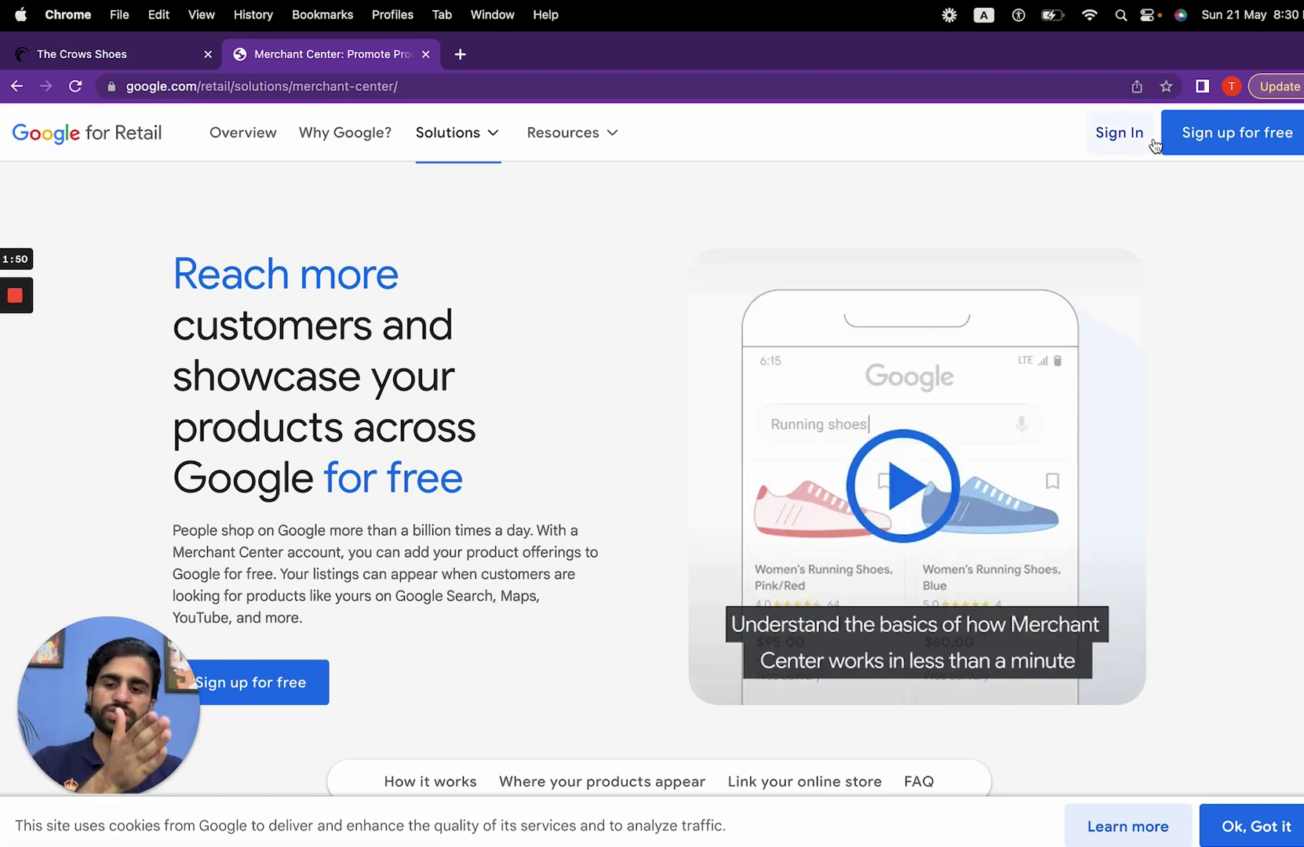
{"action": "scroll", "coordinate": [728, 423], "scroll_direction": "down", "scroll_amount": 1}
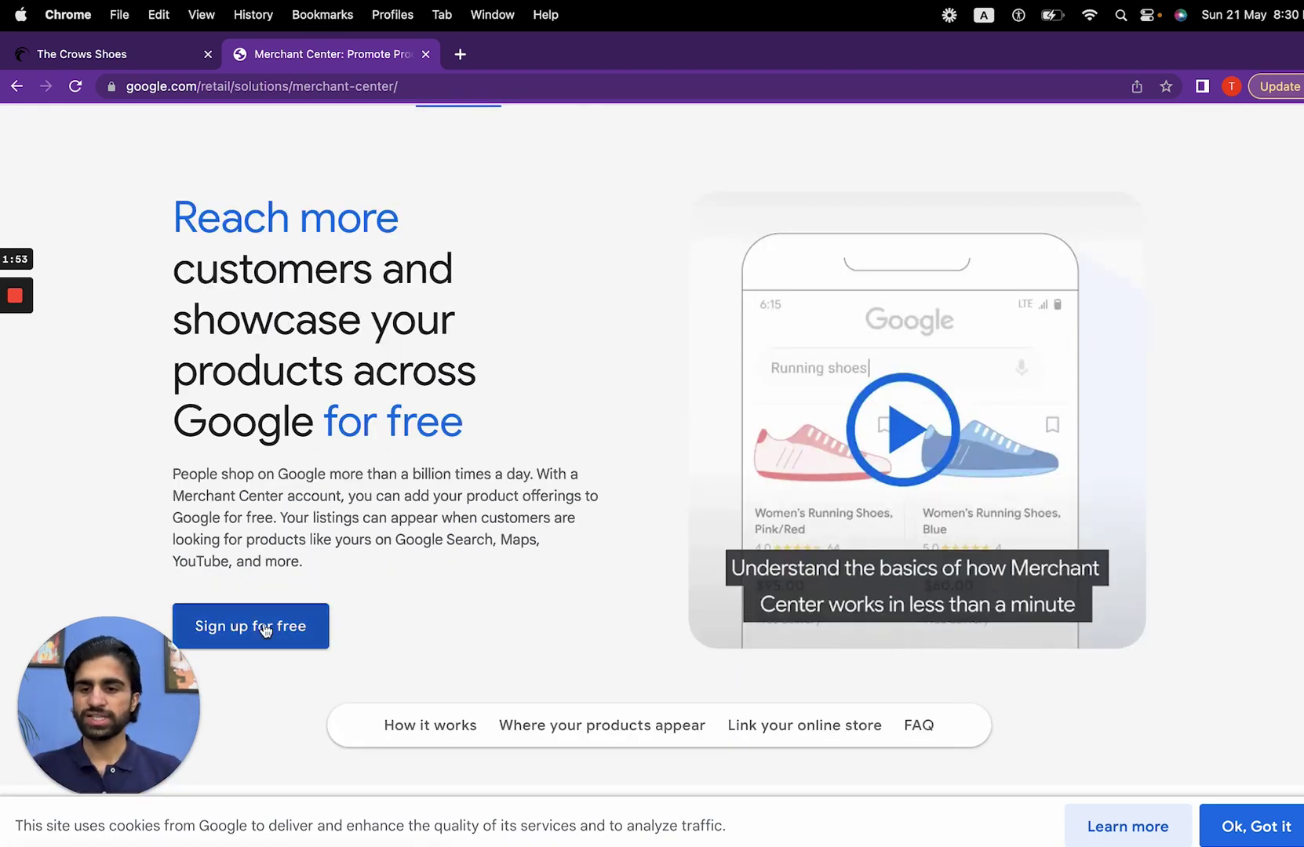
{"action": "left_click", "coordinate": [264, 626]}
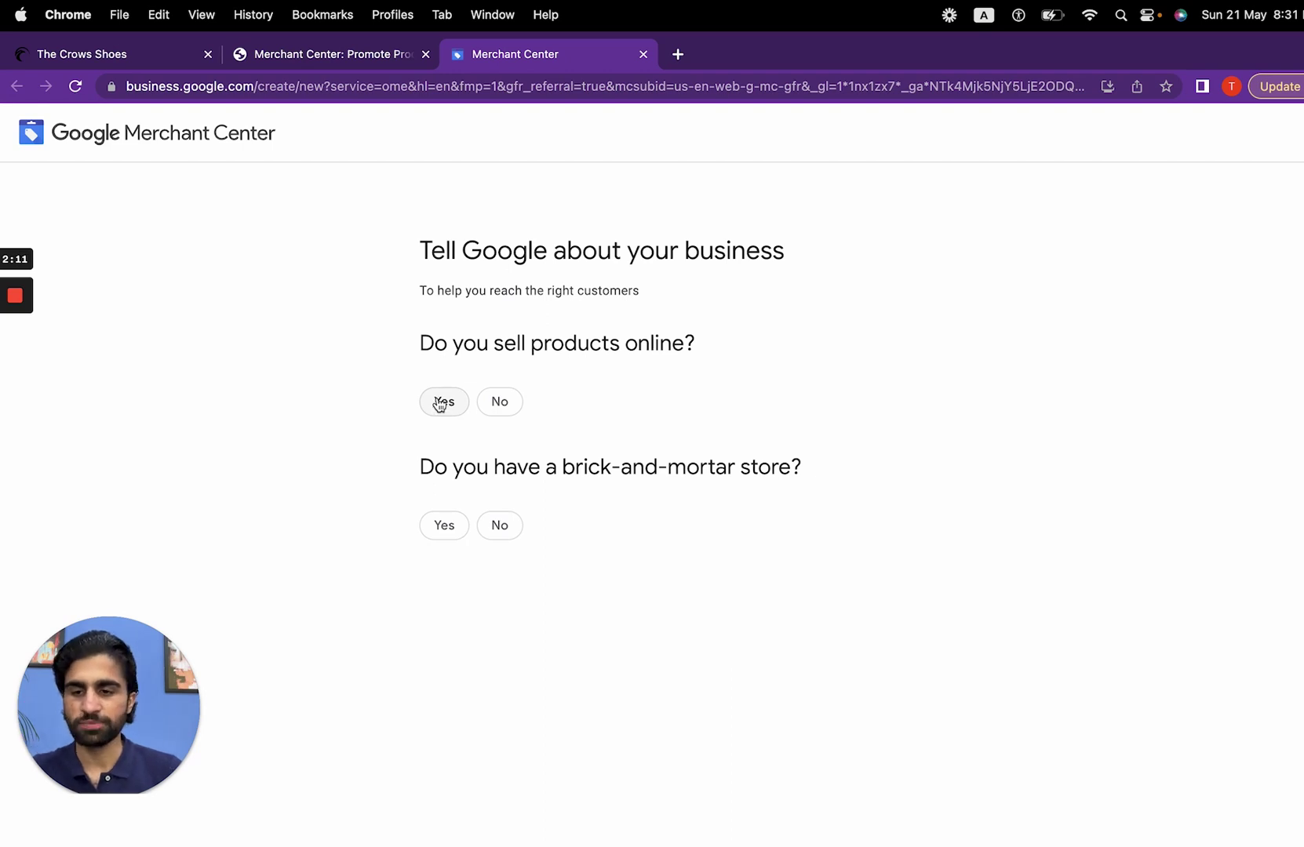
{"action": "left_click", "coordinate": [440, 402]}
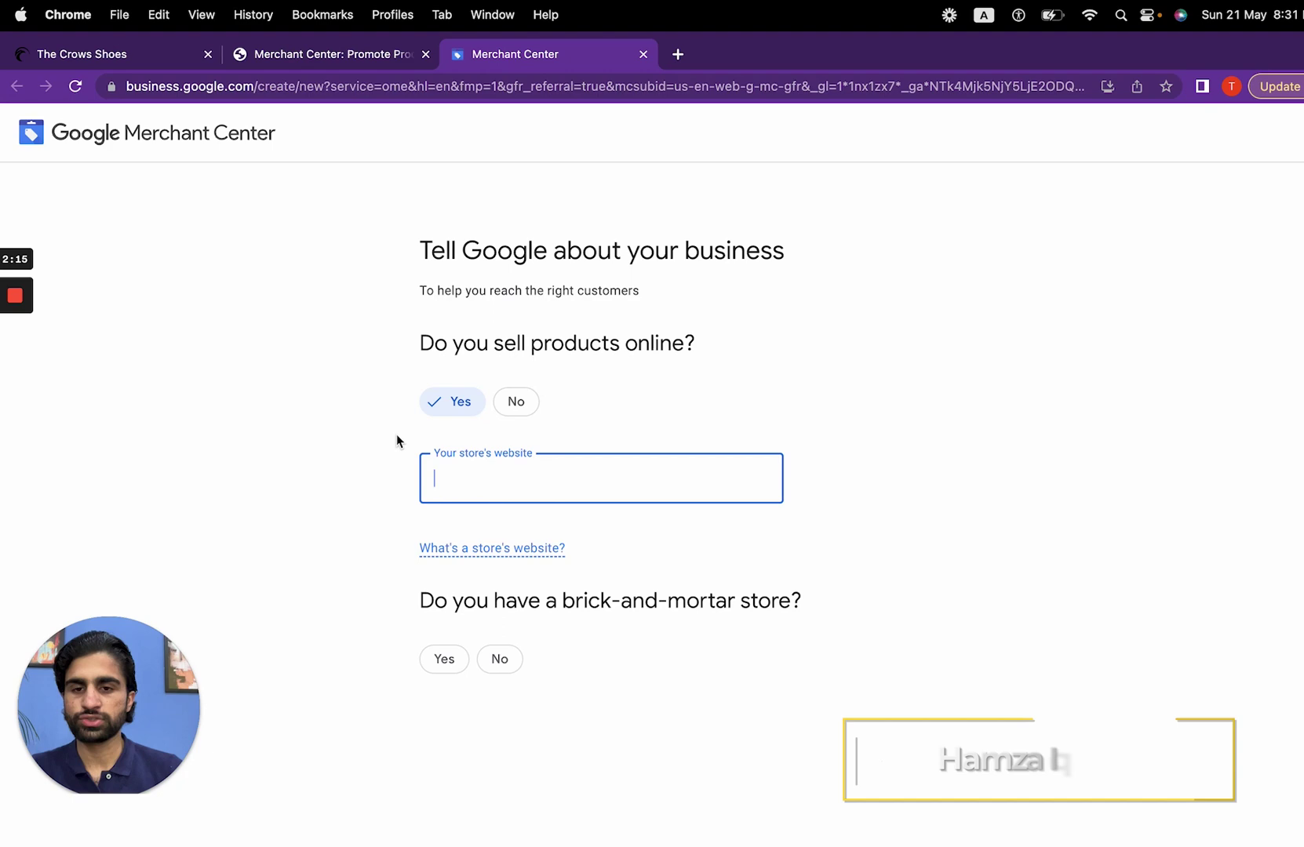
{"action": "left_click", "coordinate": [81, 53]}
{"action": "left_click", "coordinate": [269, 86]}
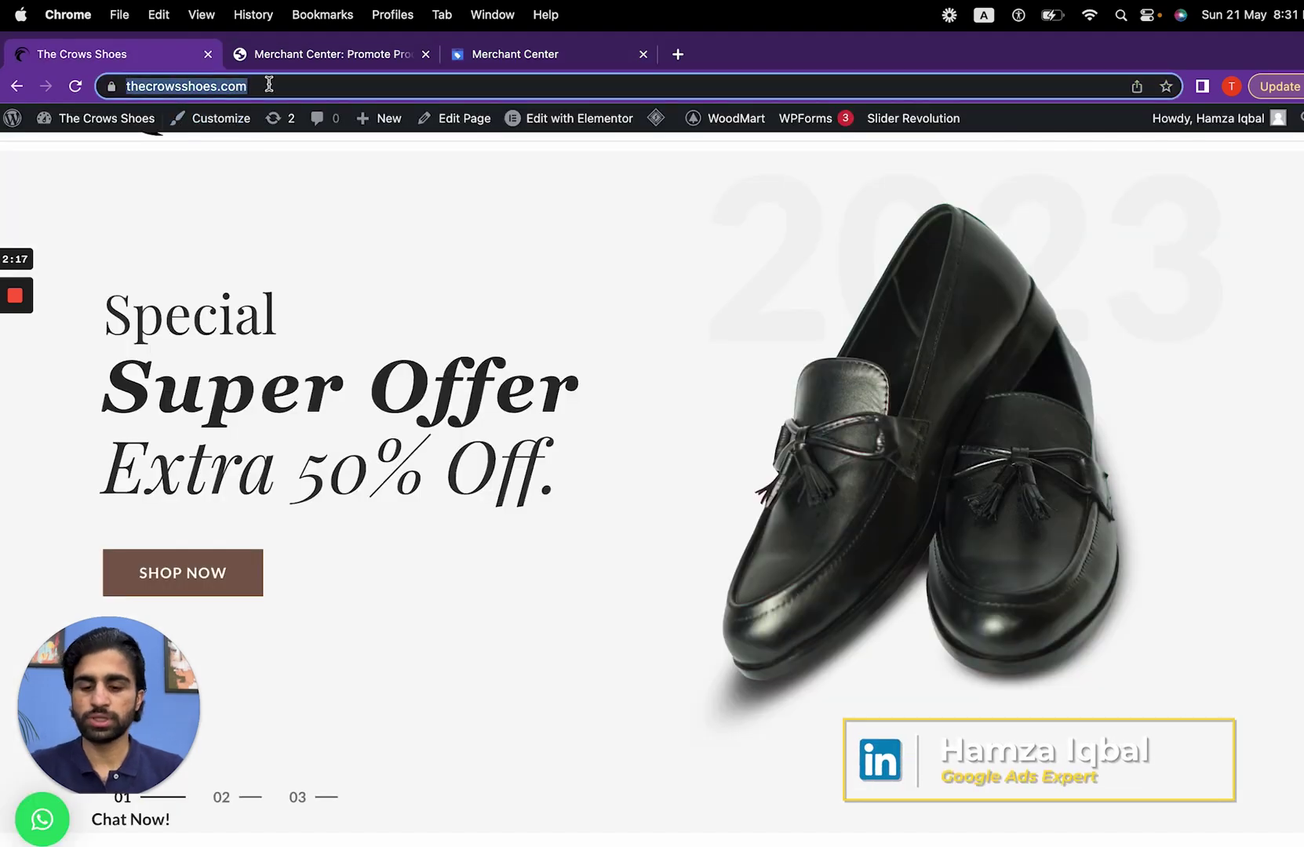
{"action": "key", "text": "super+c"}
{"action": "left_click", "coordinate": [542, 53]}
{"action": "key", "text": "super+v"}
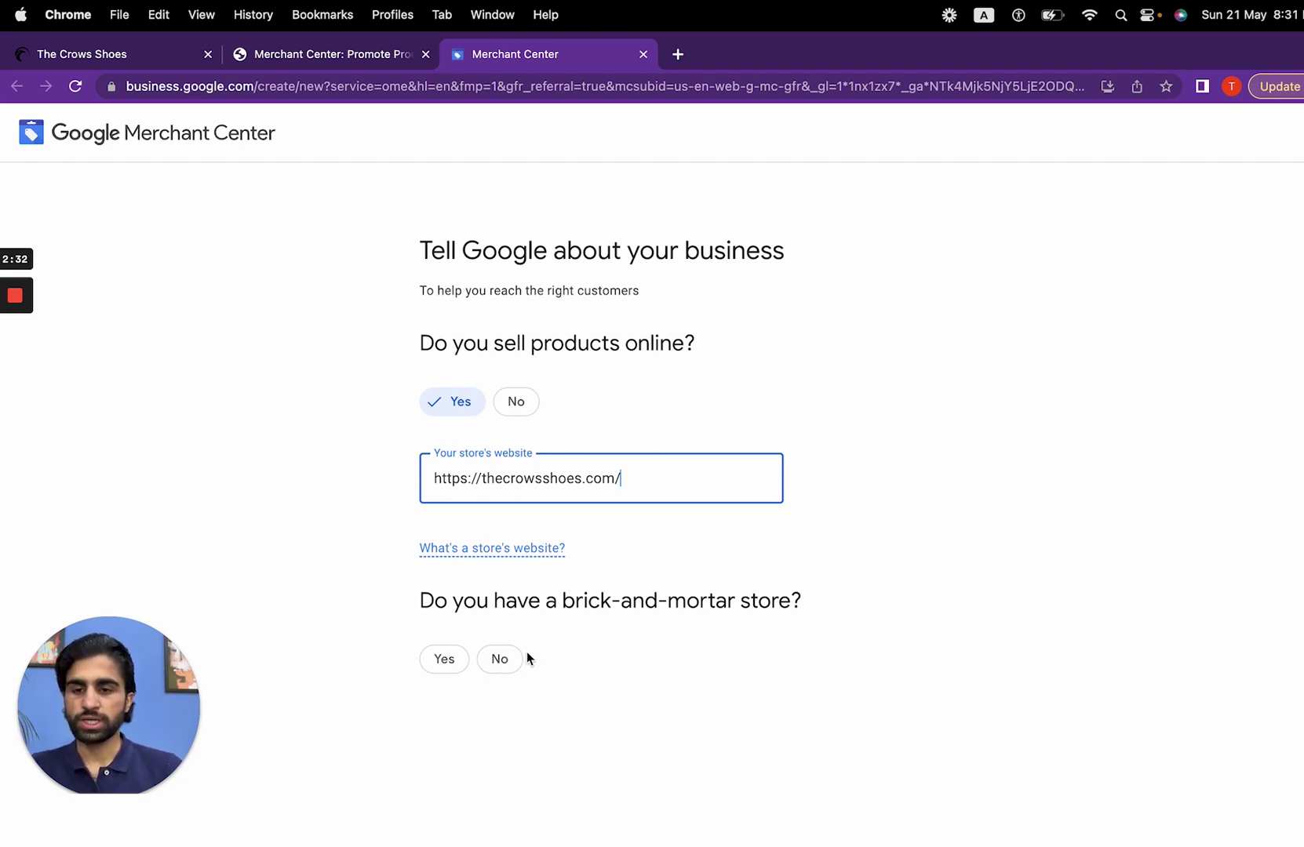
{"action": "left_click", "coordinate": [503, 666]}
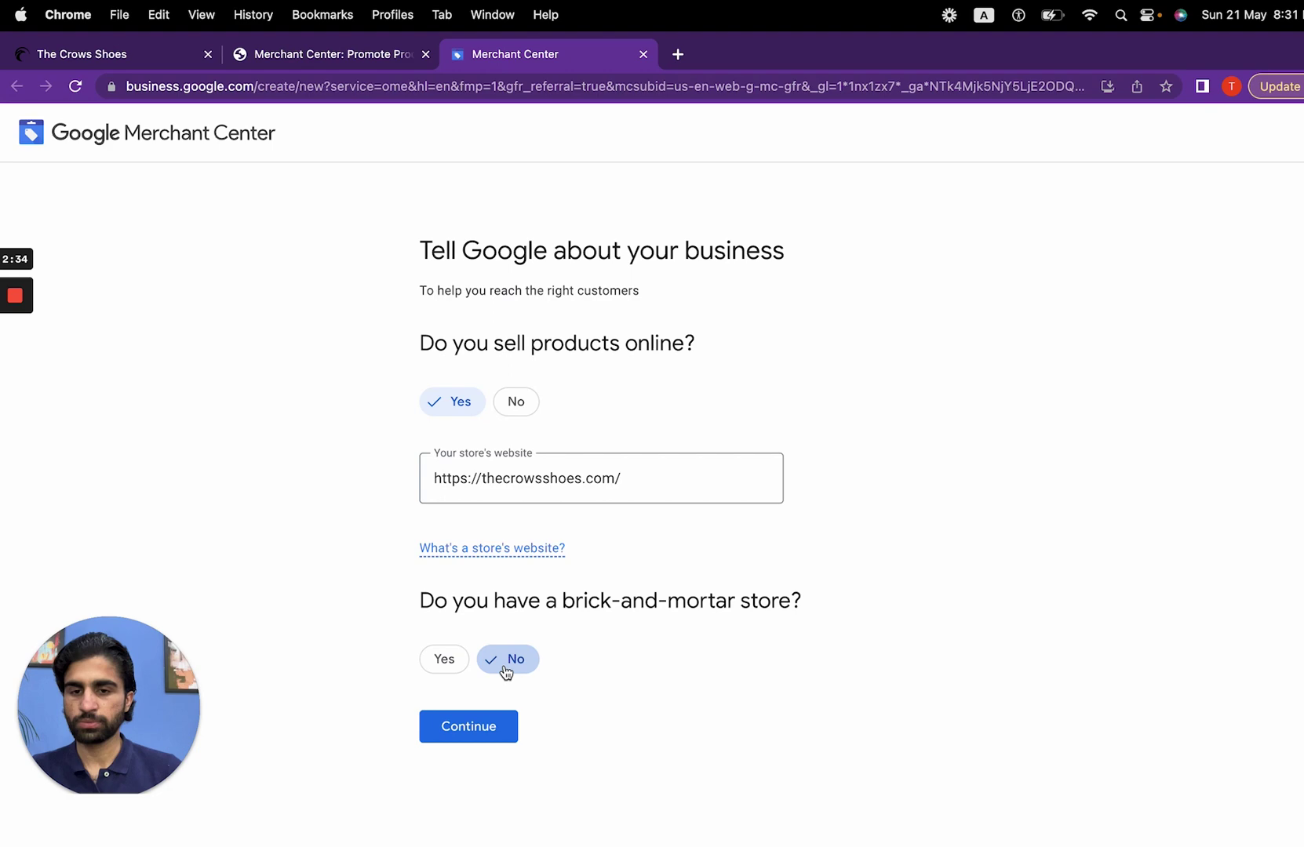
{"action": "left_click", "coordinate": [478, 733]}
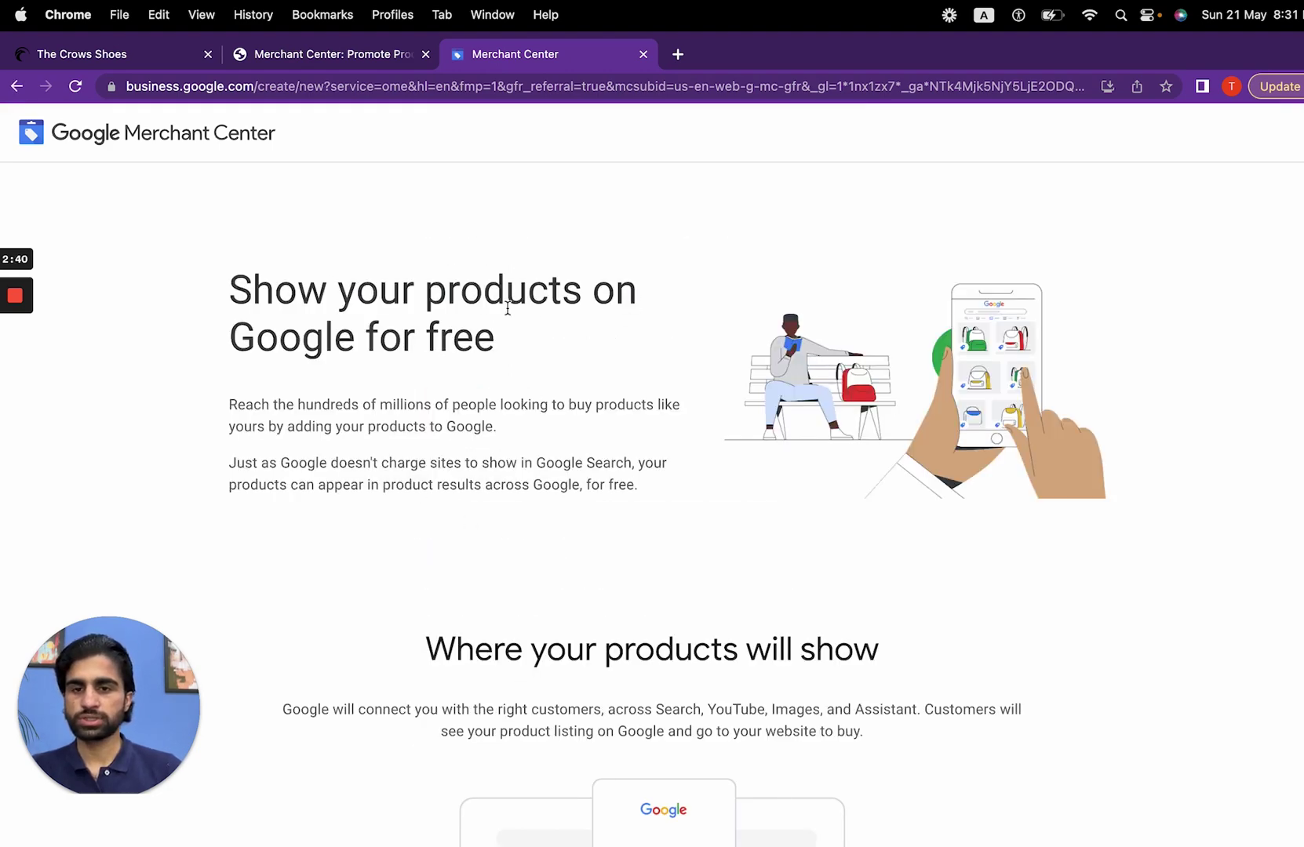
Continue past the free-listings intro to the business info form and select Business name
{"action": "scroll", "coordinate": [668, 392], "scroll_direction": "down", "scroll_amount": 5}
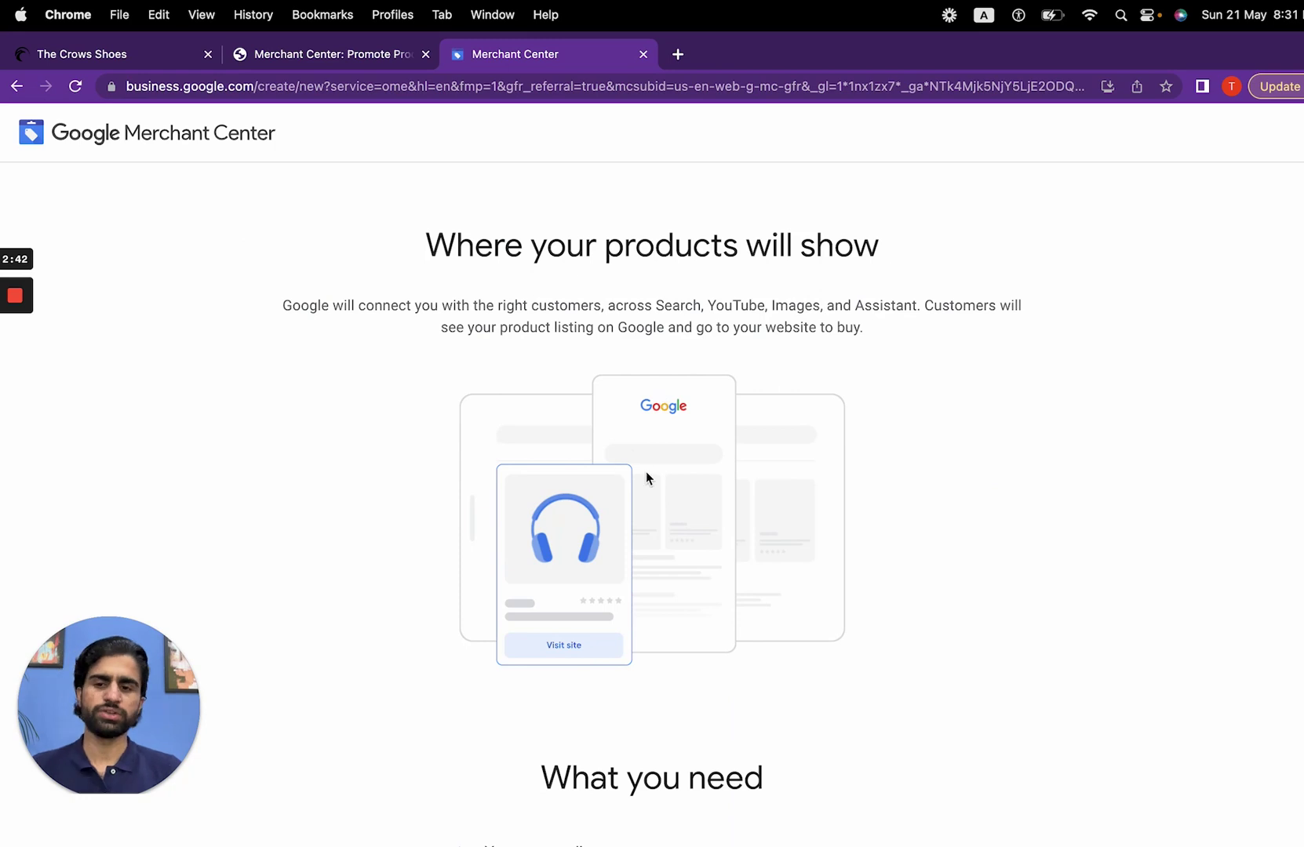
{"action": "scroll", "coordinate": [667, 480], "scroll_direction": "down", "scroll_amount": 5}
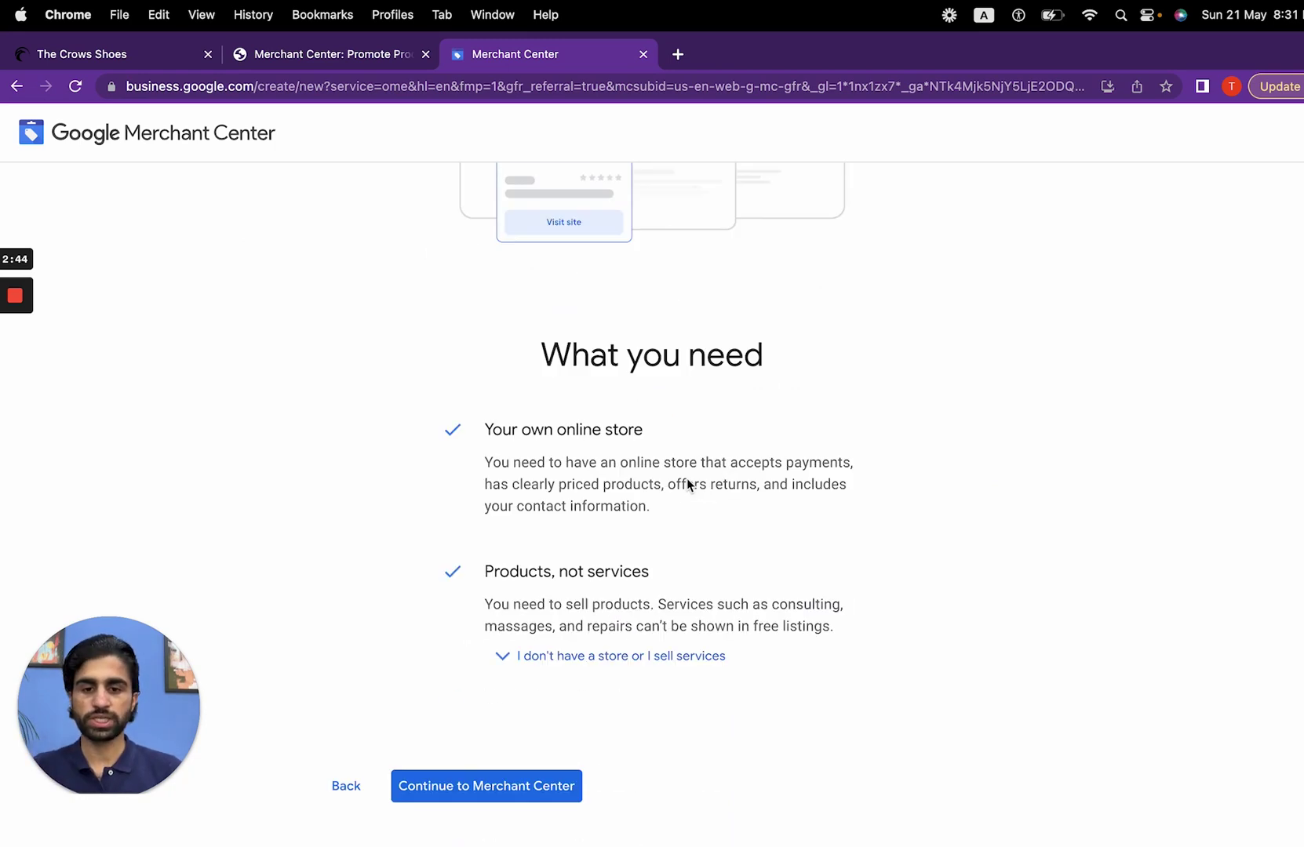
{"action": "scroll", "coordinate": [675, 510], "scroll_direction": "down", "scroll_amount": 1}
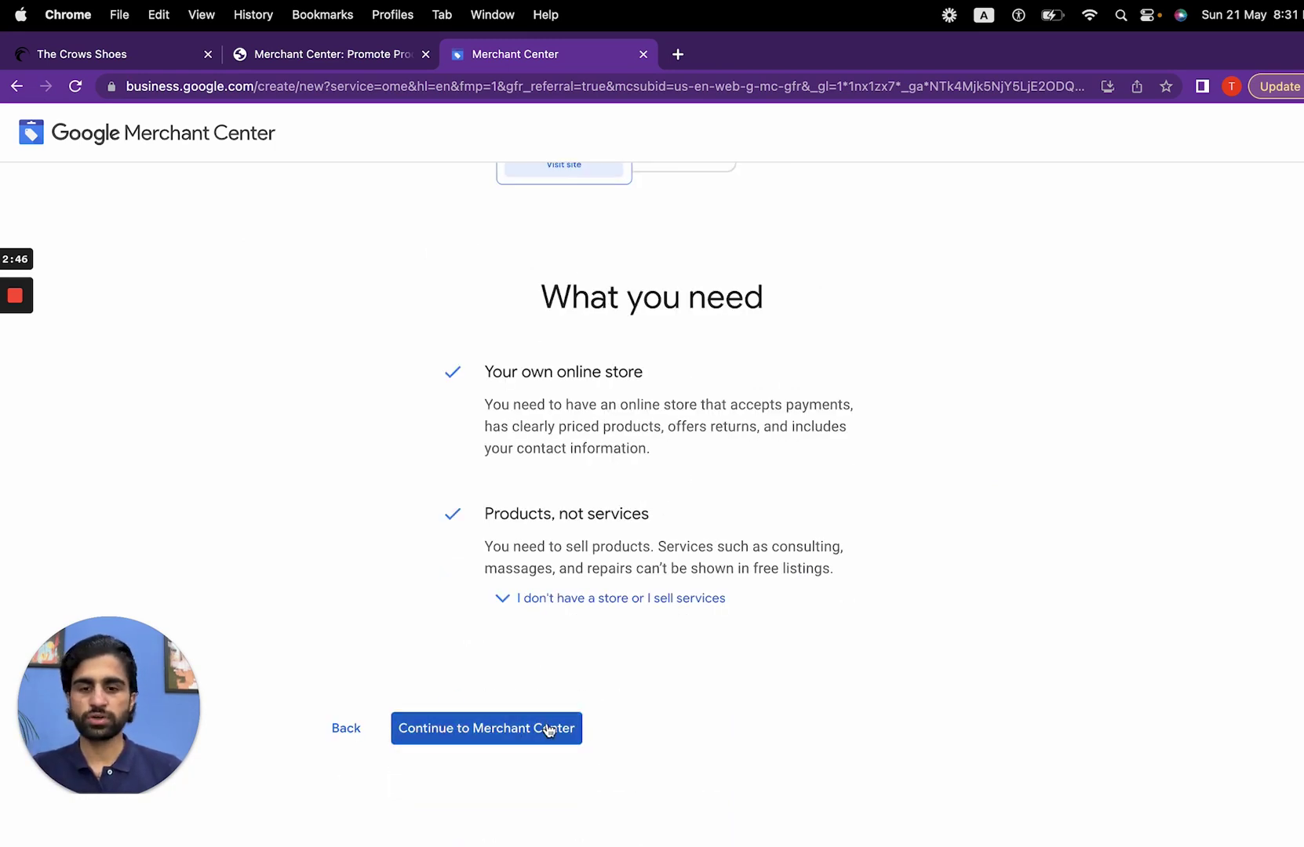
{"action": "left_click", "coordinate": [471, 728]}
{"action": "left_click", "coordinate": [524, 349]}
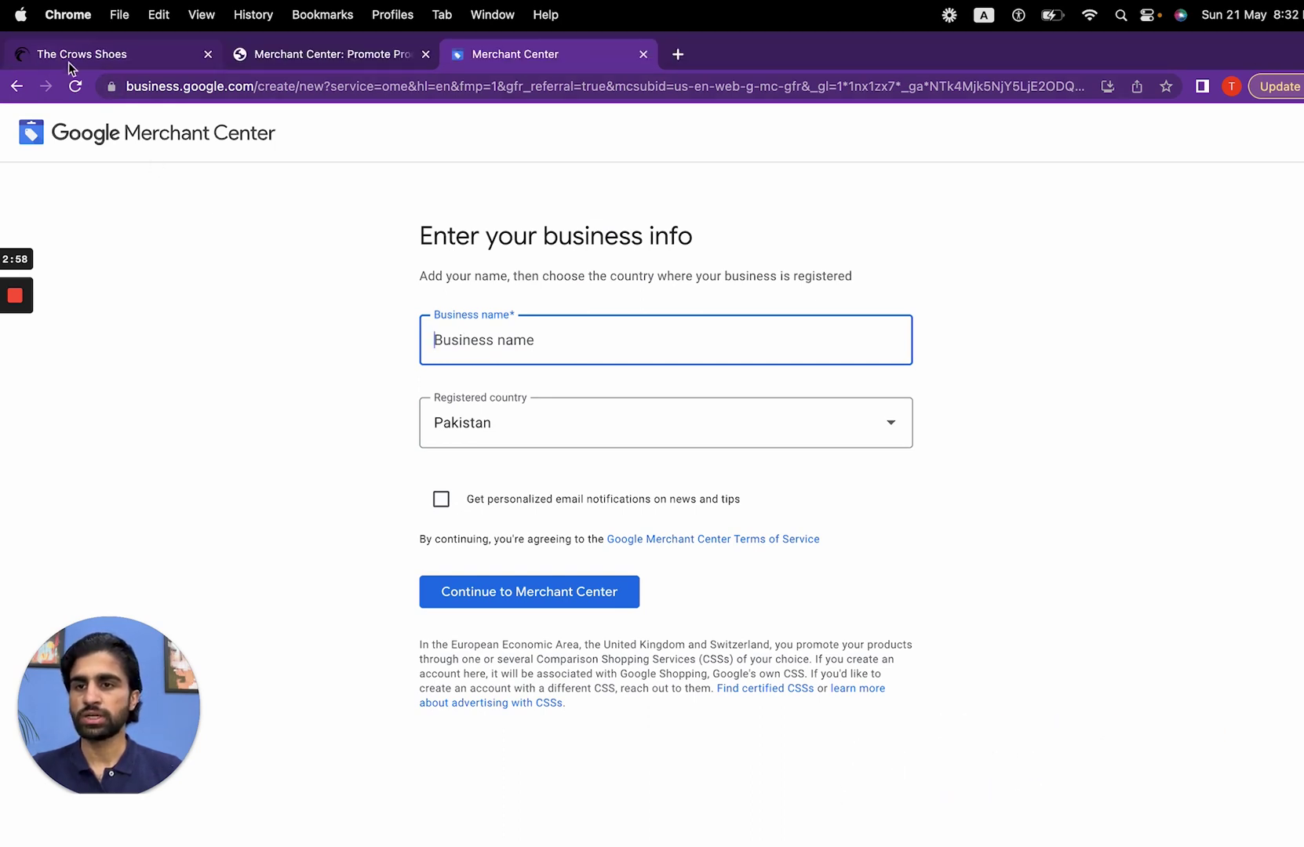
Enter 'The Crows Shoes' as the business name and create the account
{"action": "type", "text": "The Crows Shoes"}
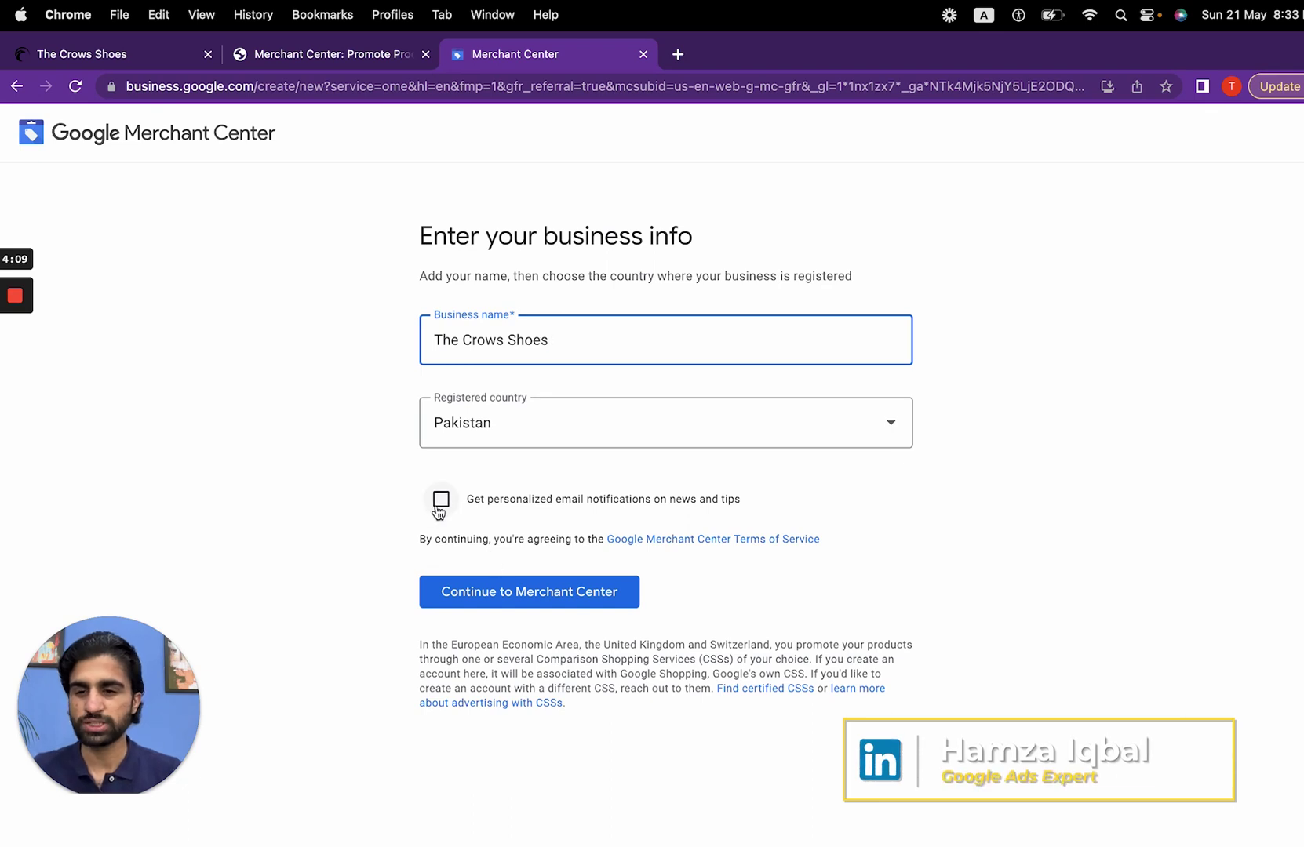
{"action": "left_click", "coordinate": [462, 596]}
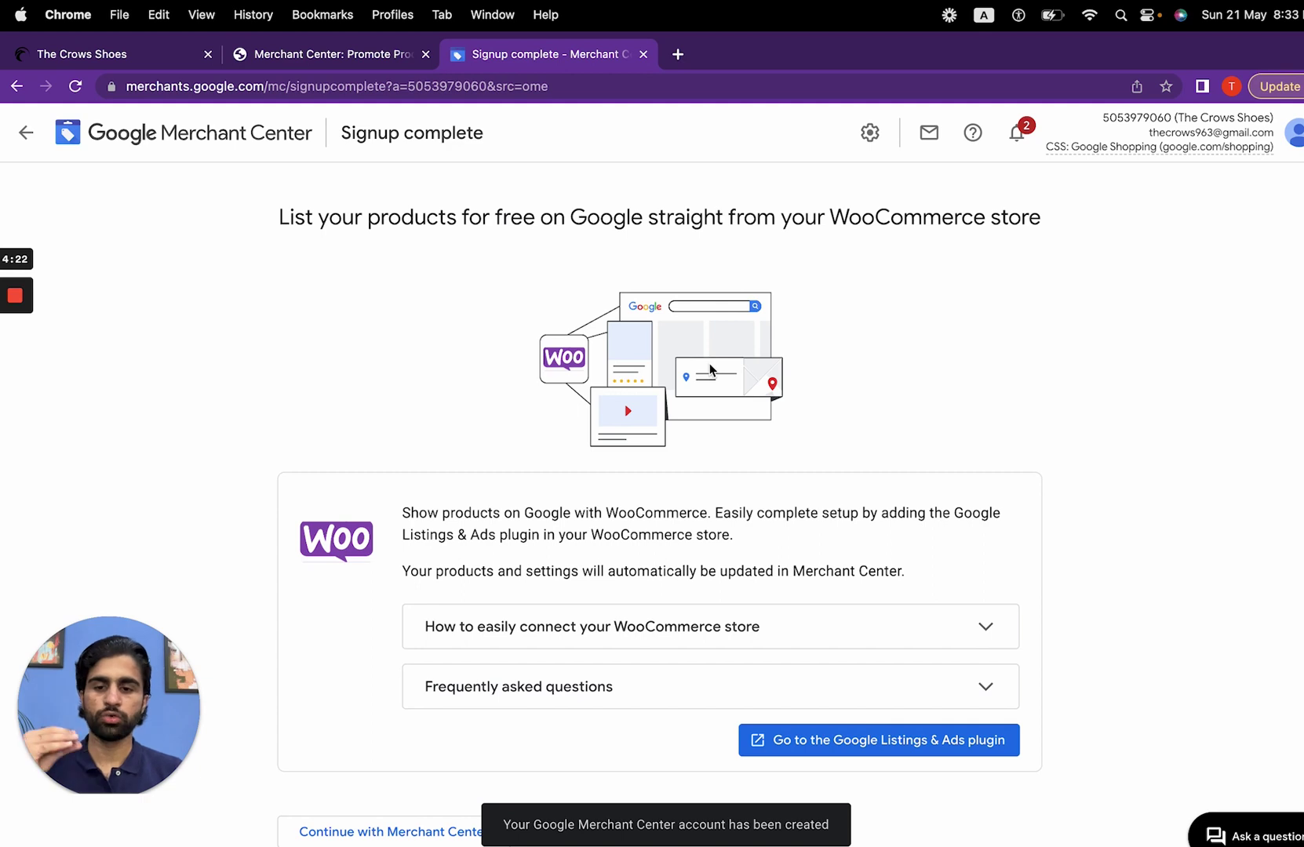
Continue from the Signup complete page into Merchant Center setup
{"action": "scroll", "coordinate": [711, 462], "scroll_direction": "down", "scroll_amount": 1}
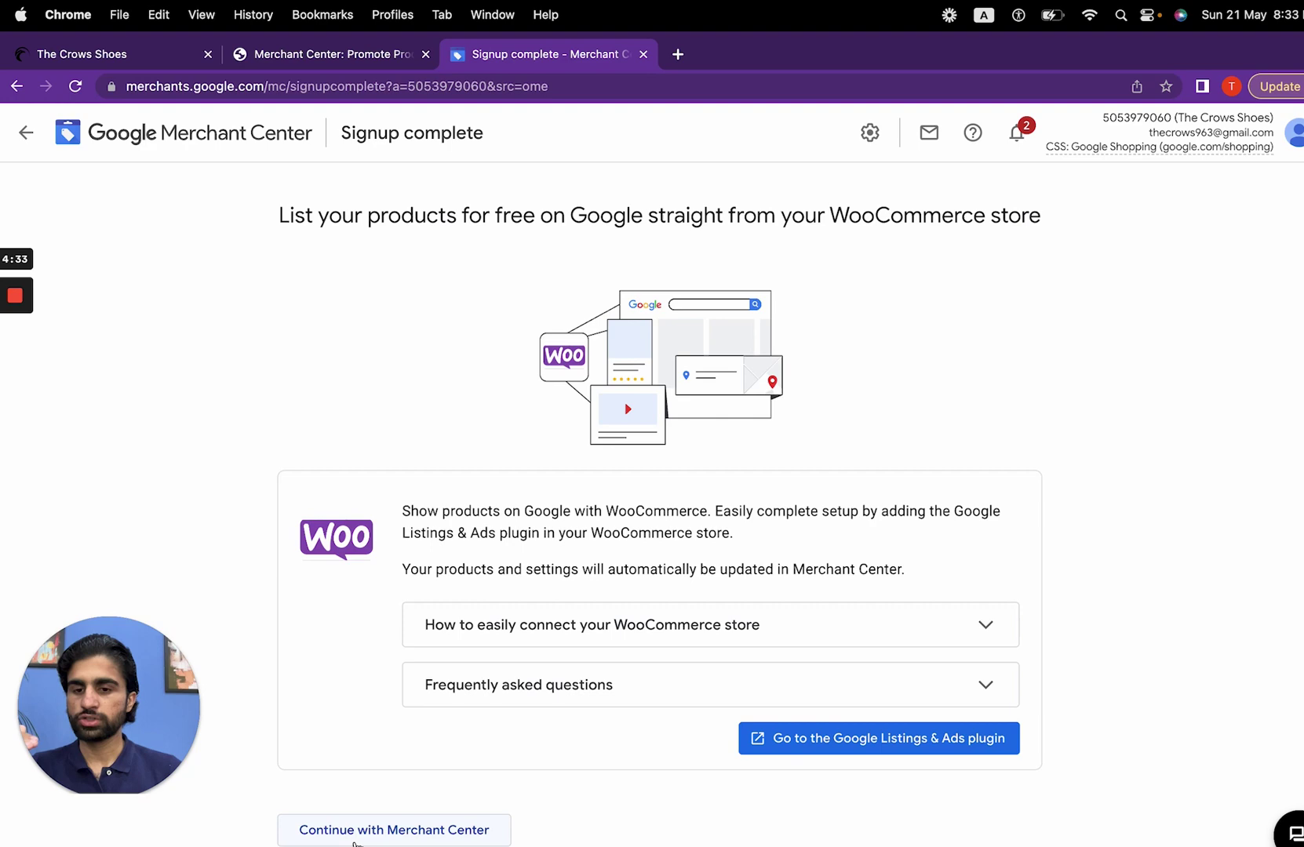
{"action": "left_click", "coordinate": [392, 833]}
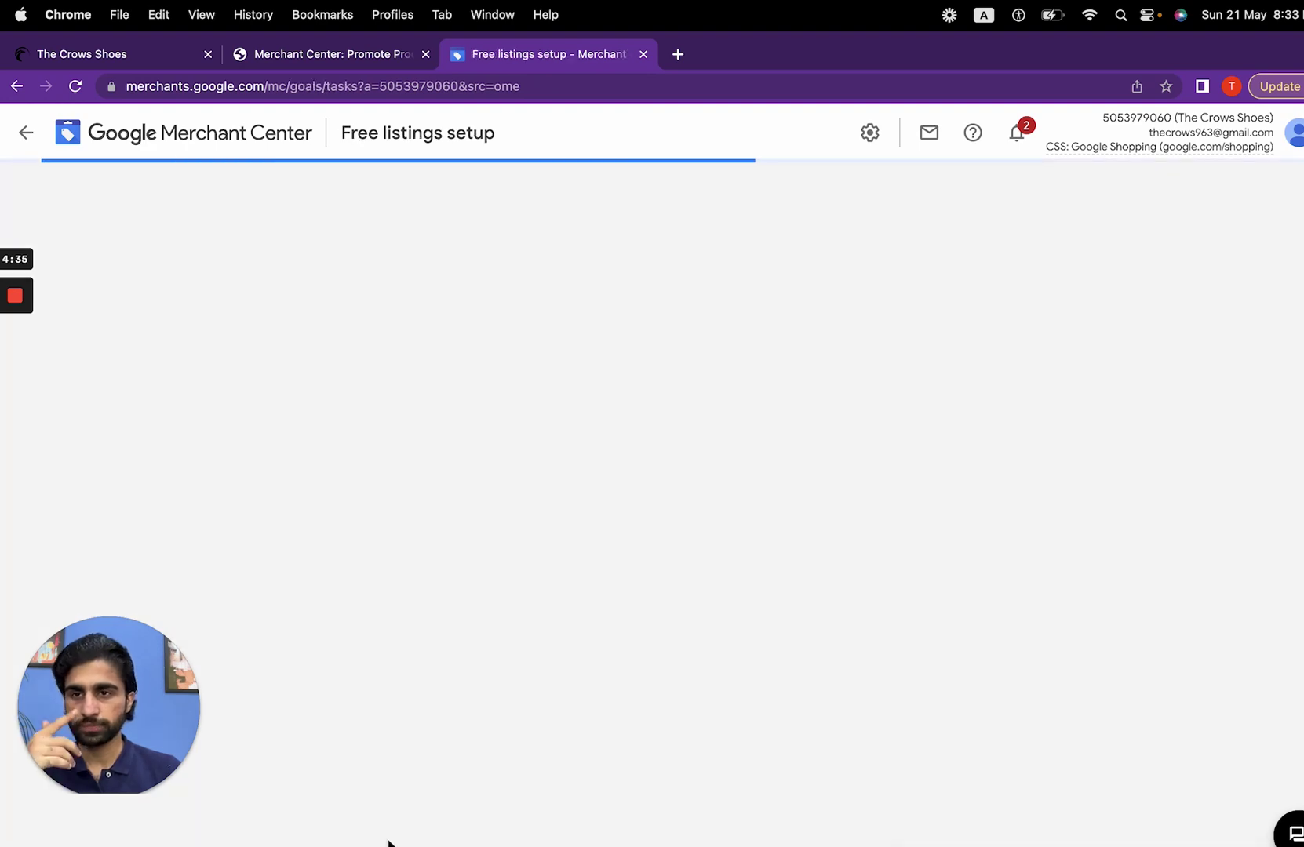
Leave the Show products on Google program and confirm the exit
{"action": "scroll", "coordinate": [760, 548], "scroll_direction": "down", "scroll_amount": 3}
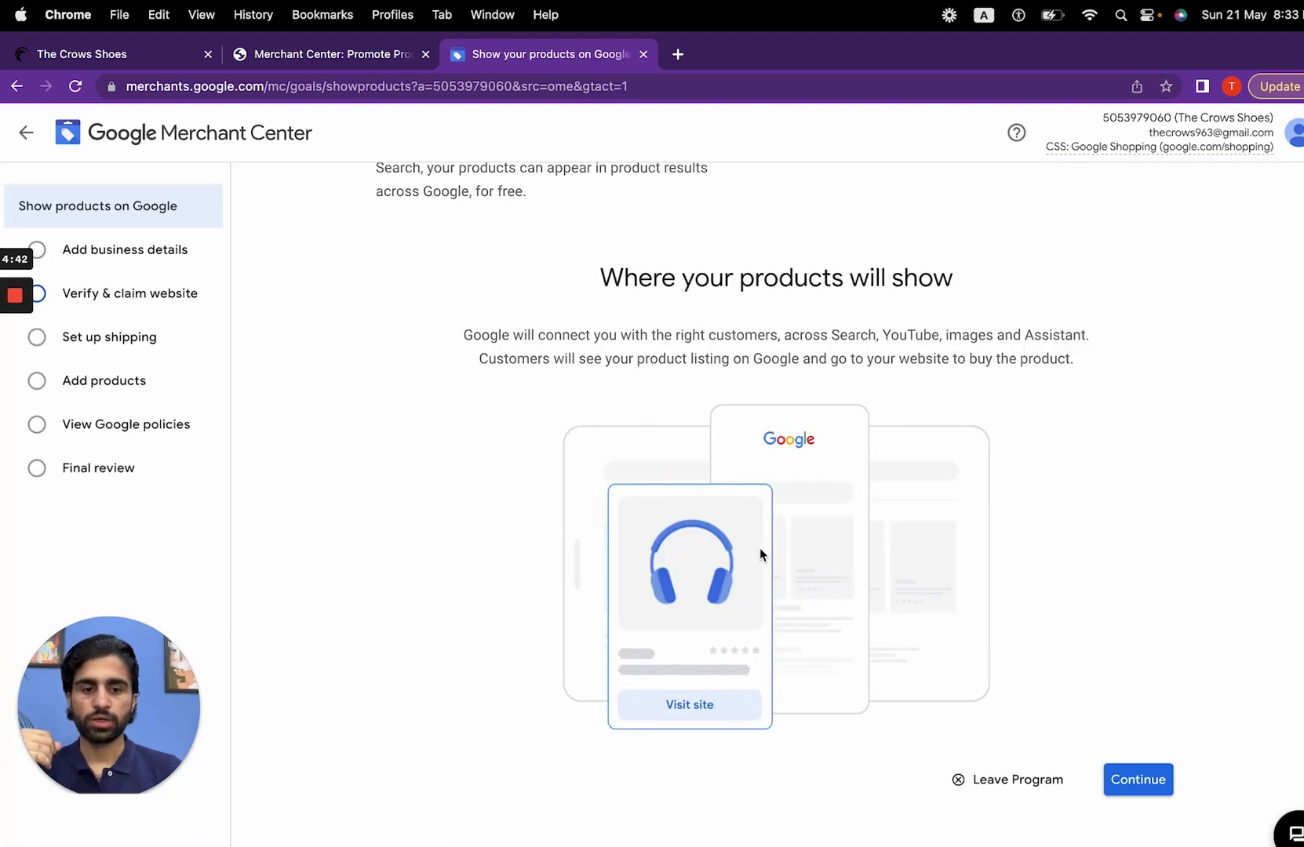
{"action": "scroll", "coordinate": [760, 548], "scroll_direction": "up", "scroll_amount": 3}
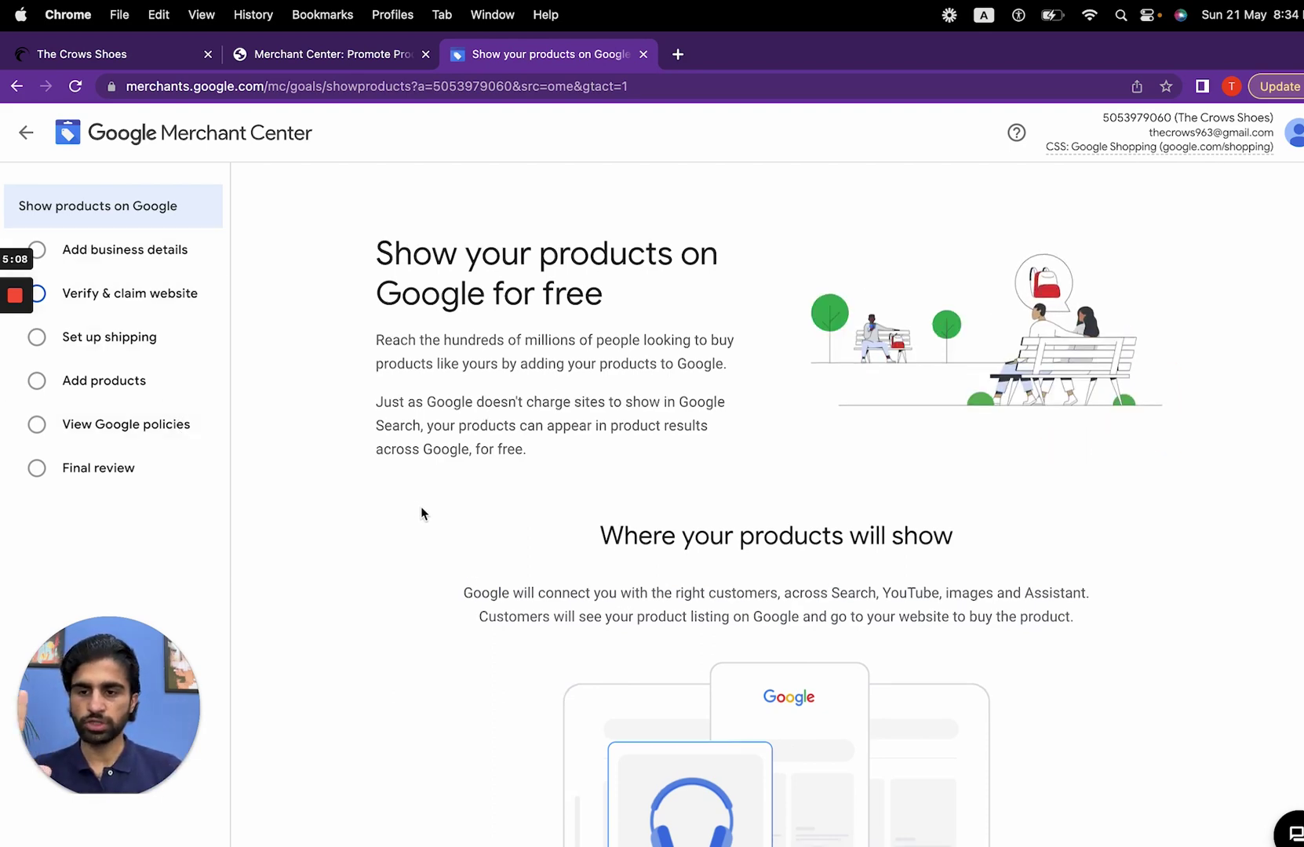
{"action": "scroll", "coordinate": [658, 687], "scroll_direction": "down", "scroll_amount": 5}
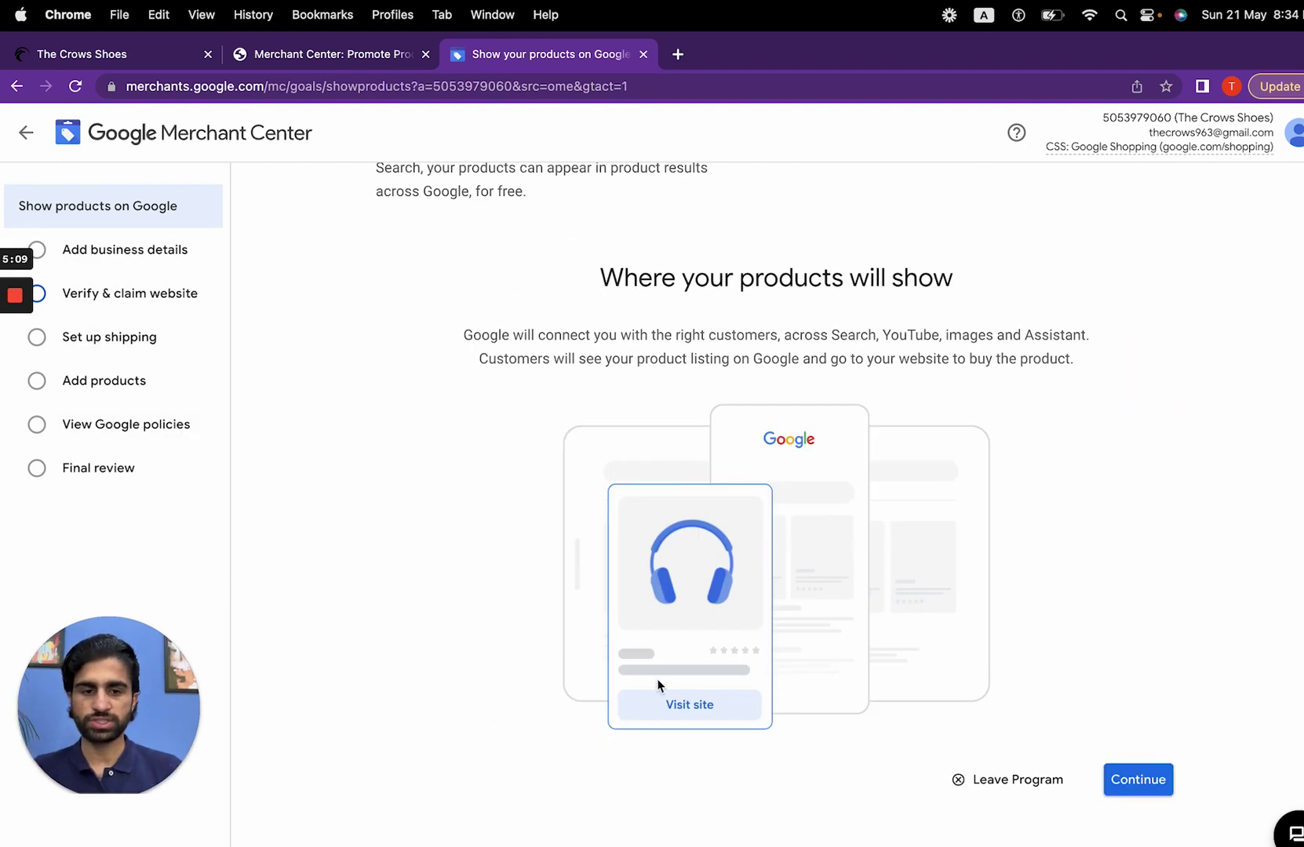
{"action": "left_click", "coordinate": [996, 786]}
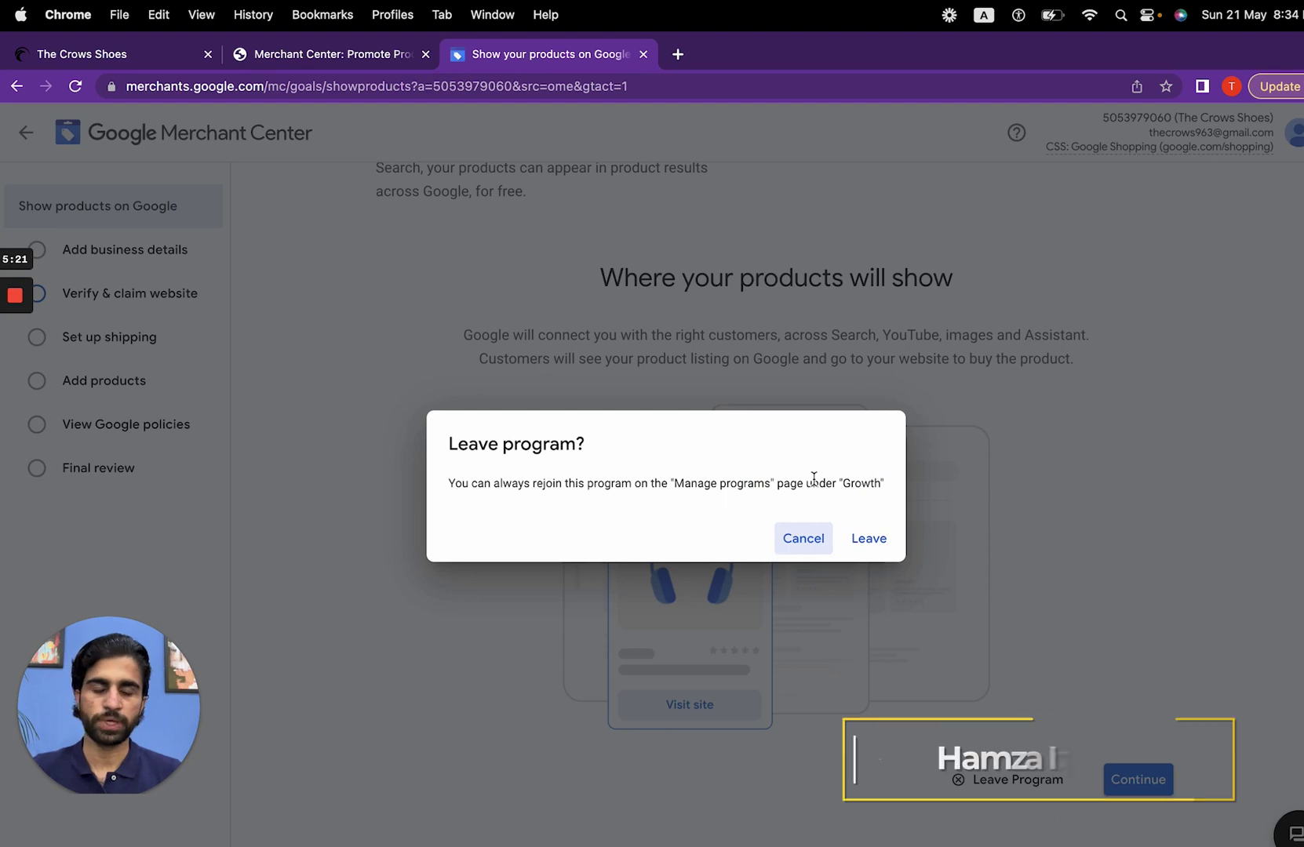
{"action": "left_click", "coordinate": [868, 541]}
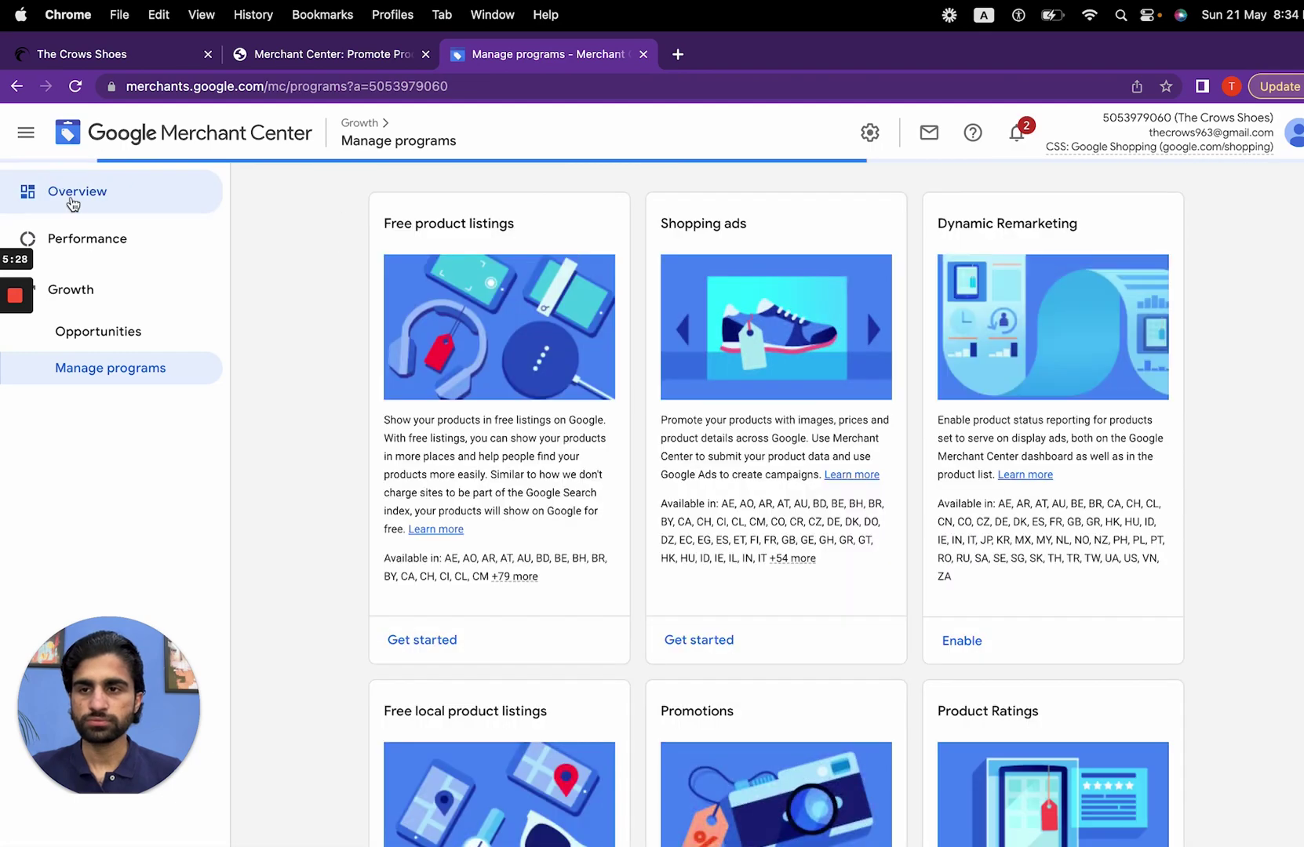
Go to the Overview dashboard from the left sidebar
{"action": "left_click", "coordinate": [79, 200]}
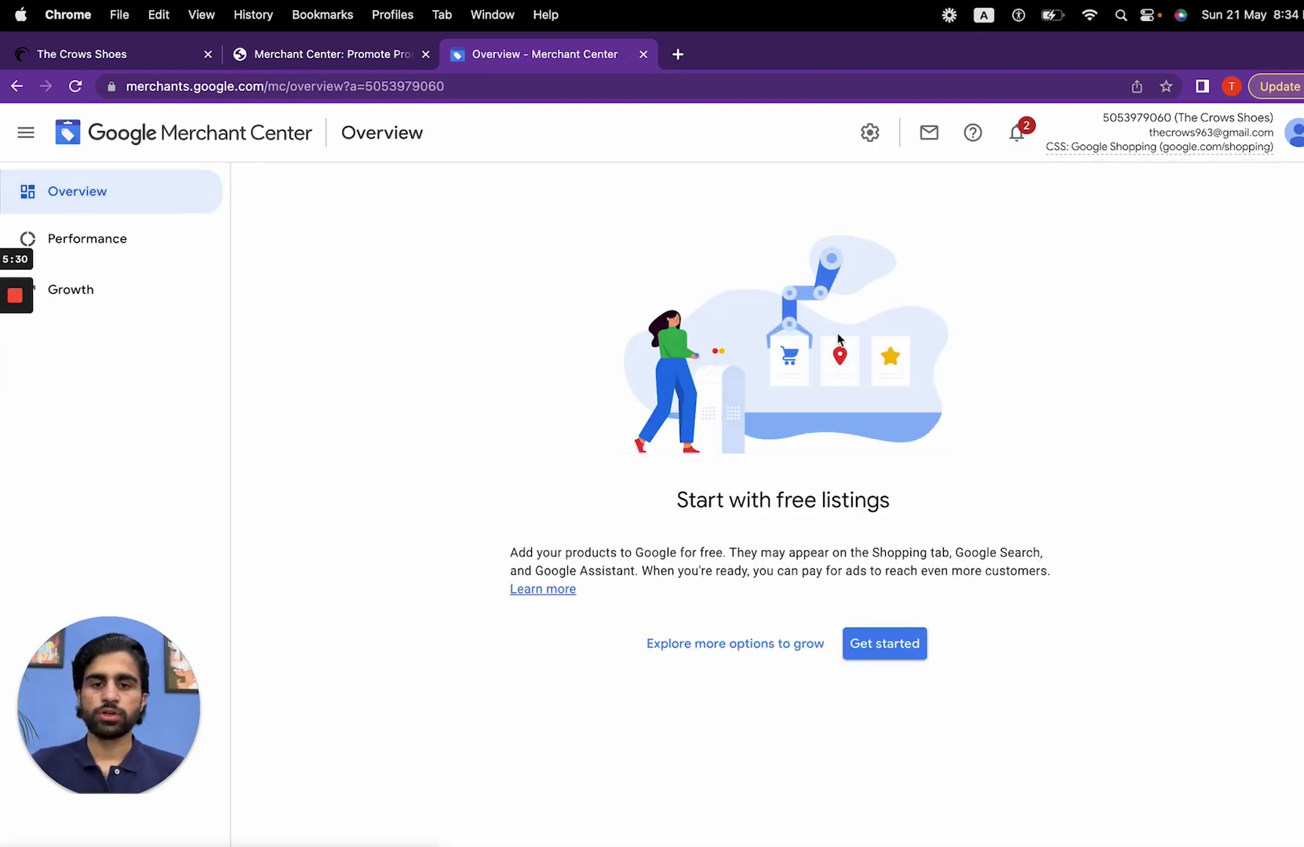